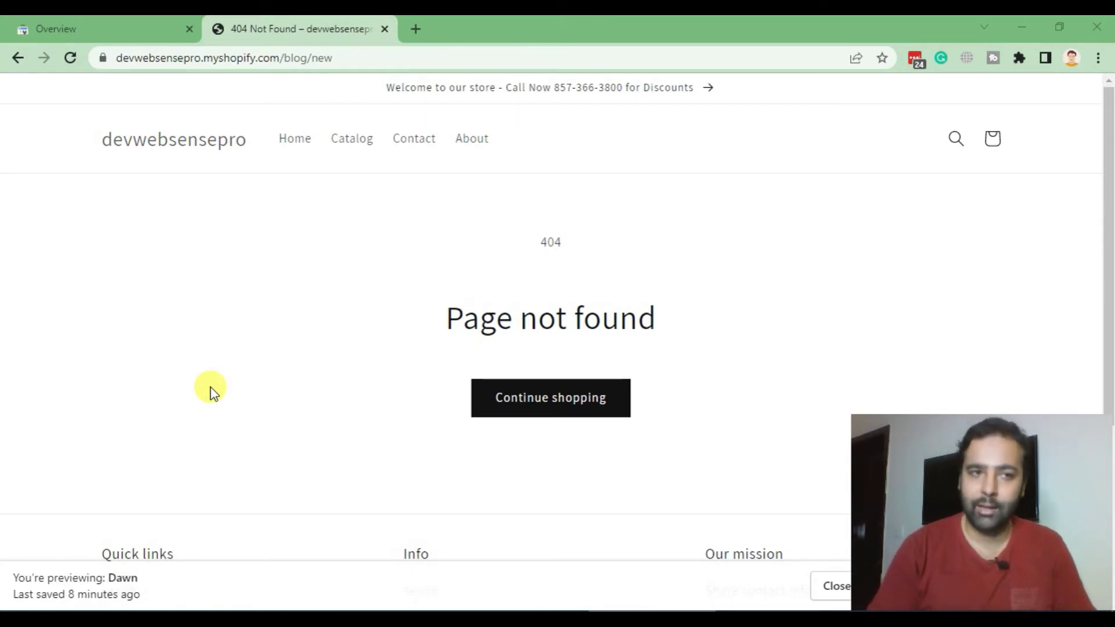
Go to the Search Console Overview and find the Coverage card showing 1 error
left_click(75, 33)
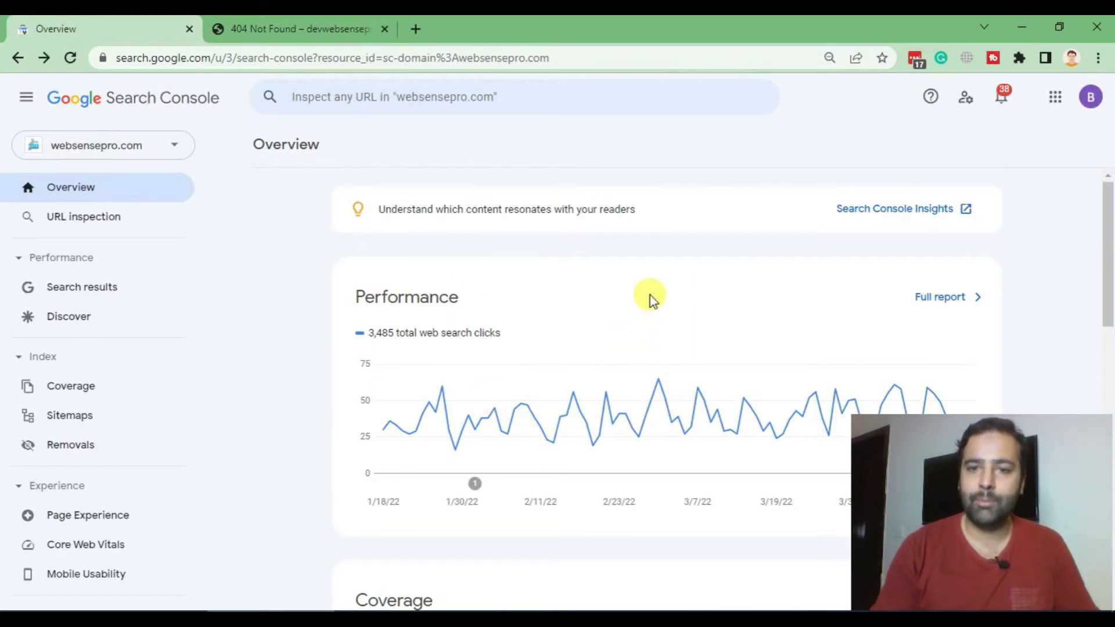
scroll(648, 219, "down", 1)
scroll(690, 190, "down", 2)
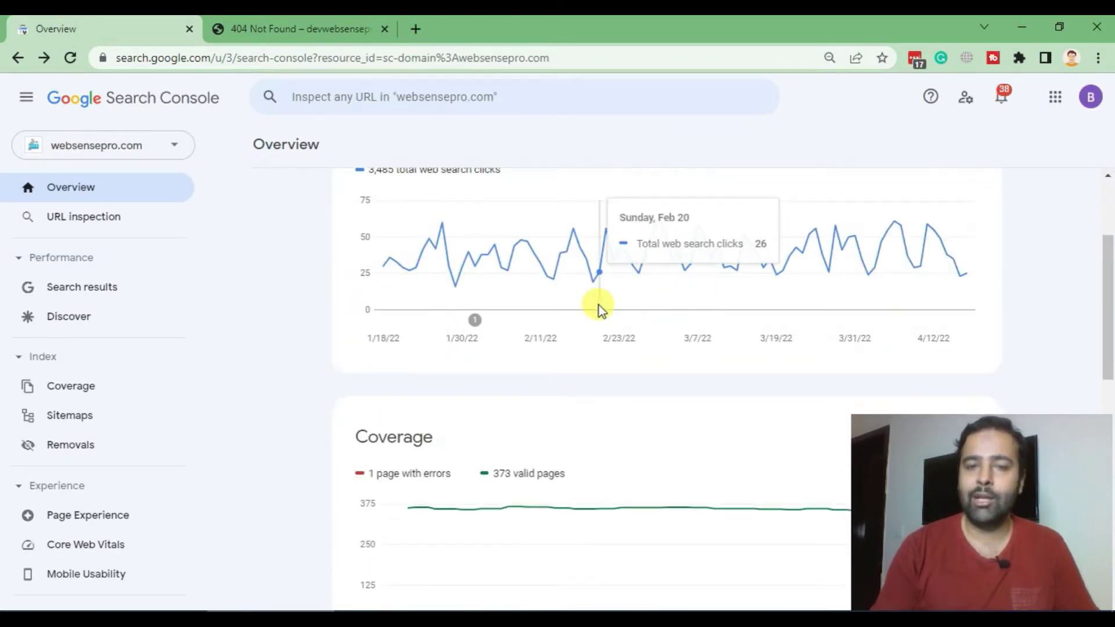
scroll(598, 308, "up", 3)
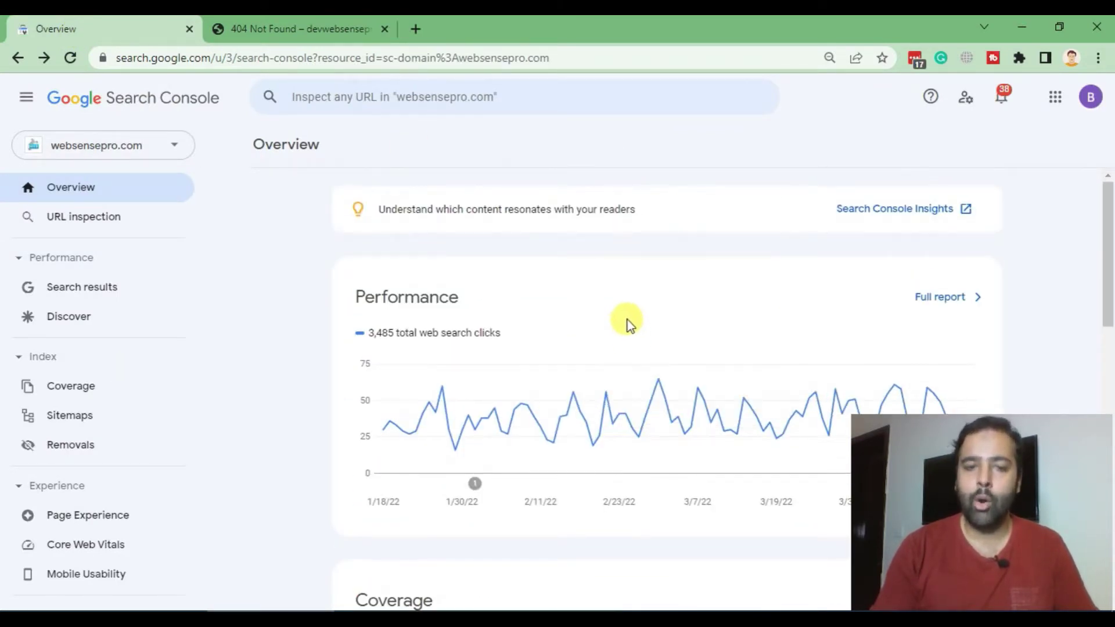
scroll(625, 307, "down", 5)
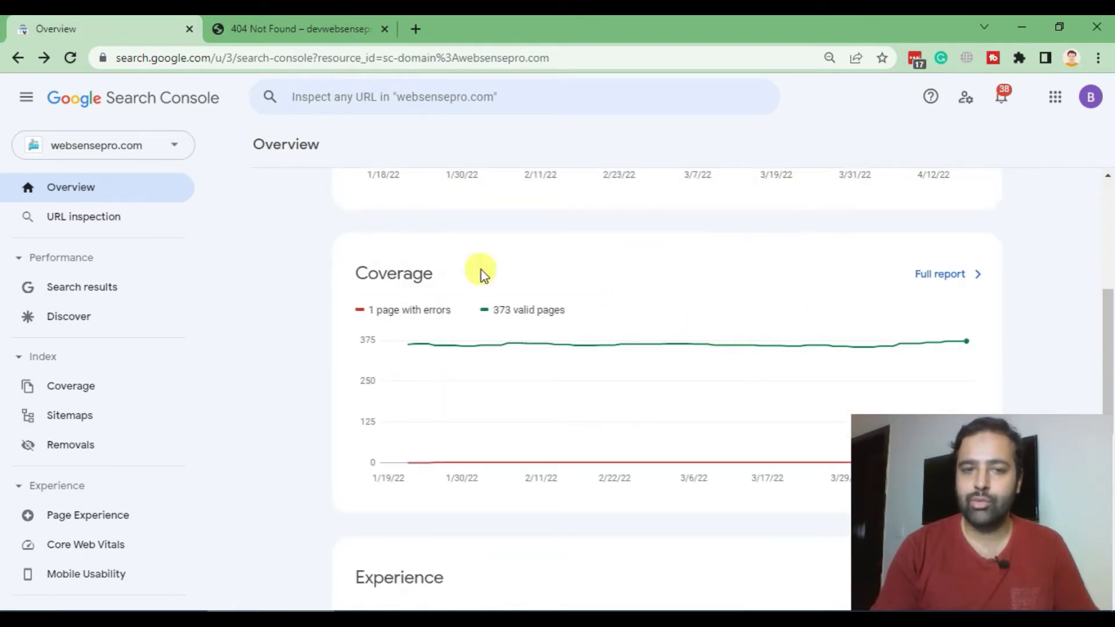
left_click_drag(455, 277, 360, 273)
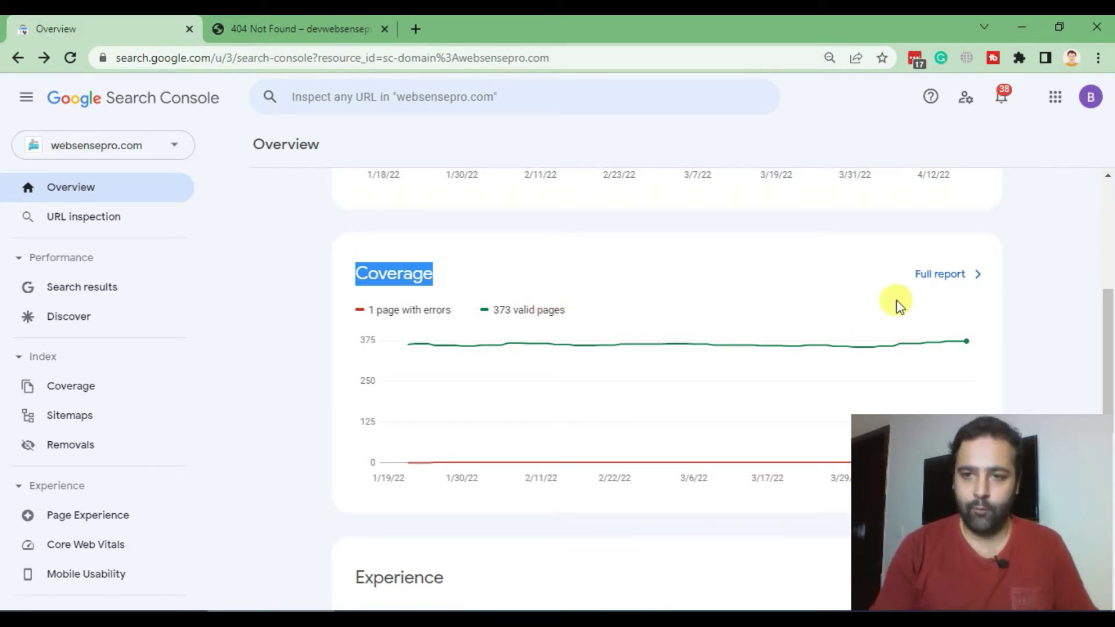
Open the full Coverage report and drill into the Server error (5xx) issue
left_click(942, 277)
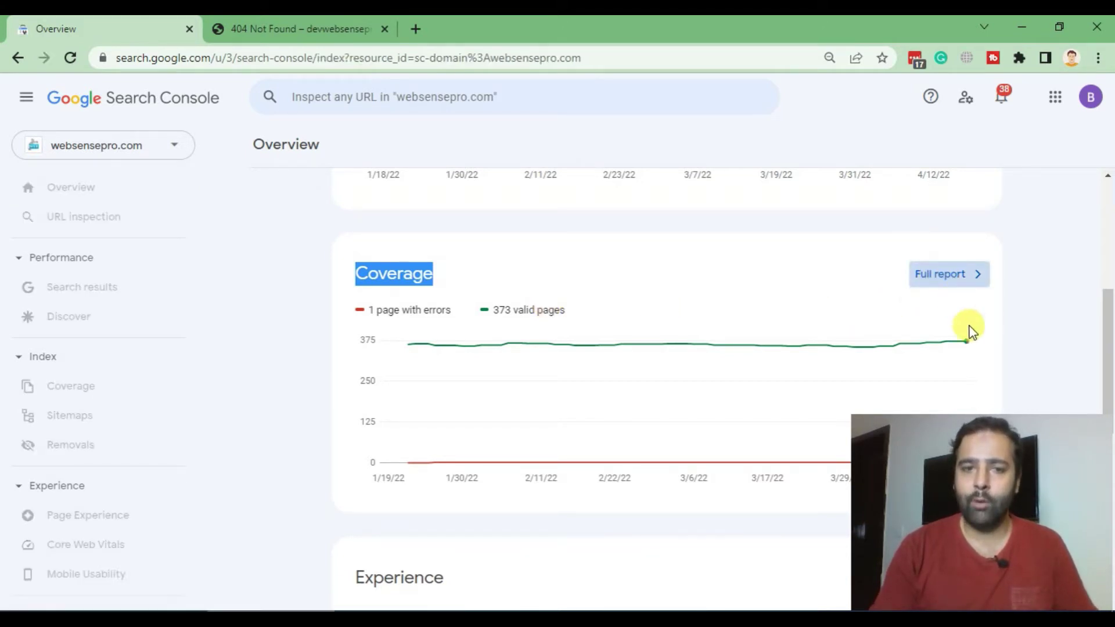
scroll(960, 259, "down", 3)
scroll(901, 285, "up", 3)
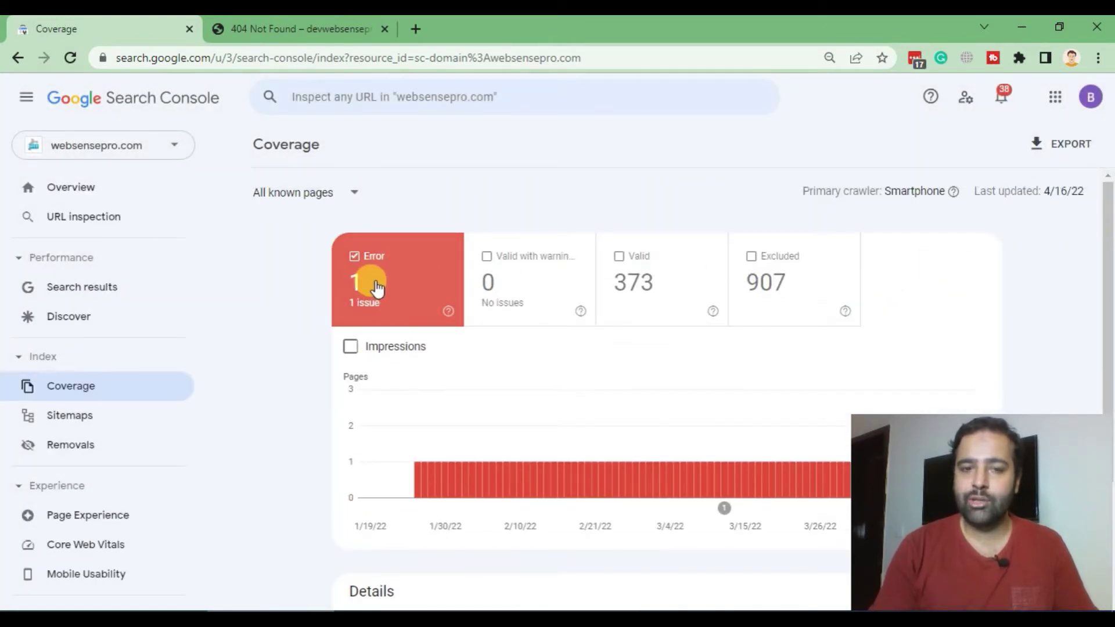
scroll(1008, 235, "down", 1)
scroll(1008, 235, "down", 1)
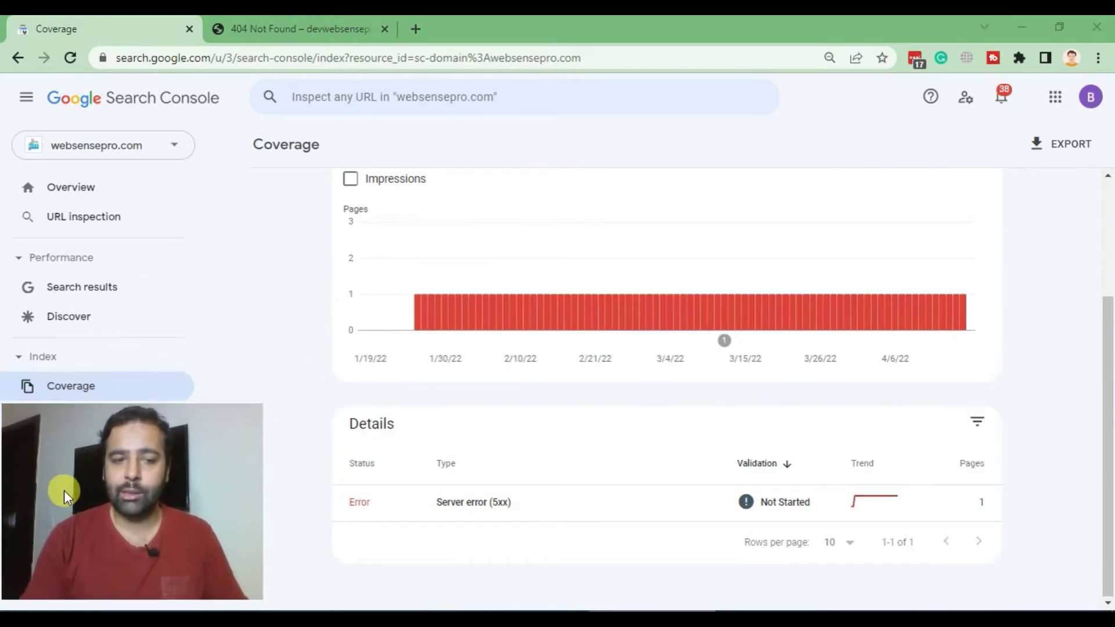
left_click(533, 501)
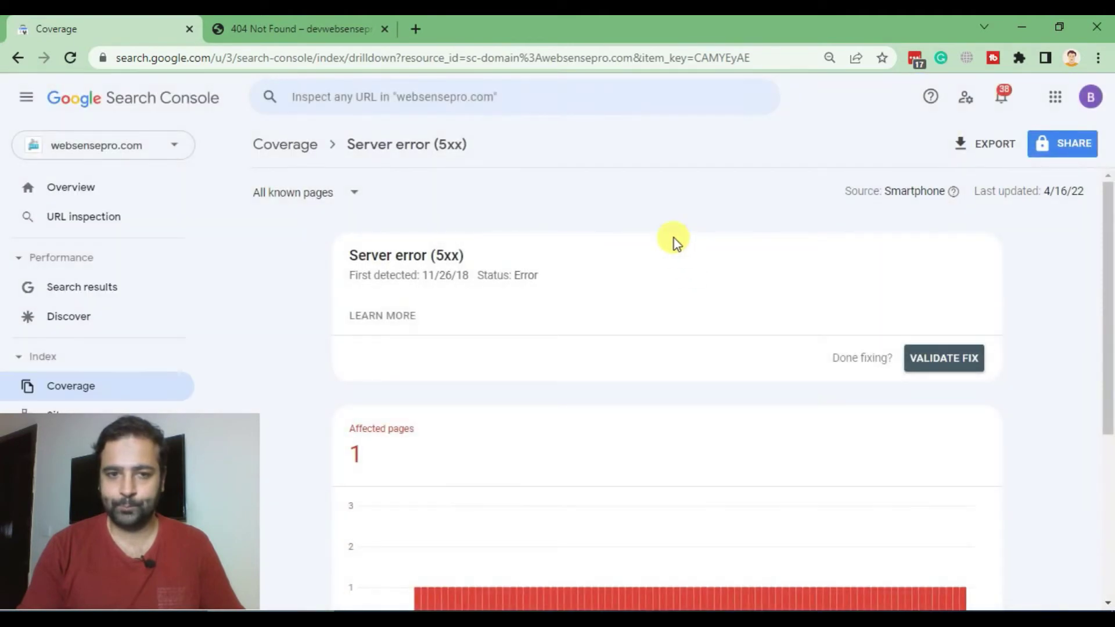
Review the single example URL, the resellerspanel-update.php plugin file, in the Examples list
scroll(784, 244, "down", 2)
scroll(987, 273, "down", 3)
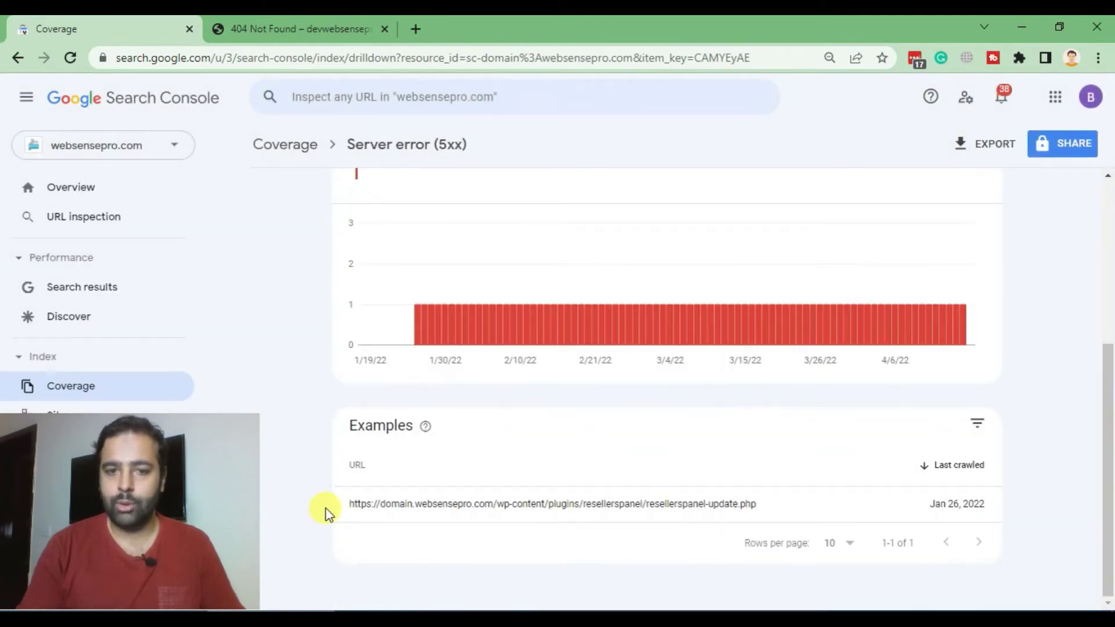
mouse_move(328, 506)
left_mouse_down()
mouse_move(771, 514)
mouse_move(1078, 500)
left_mouse_up()
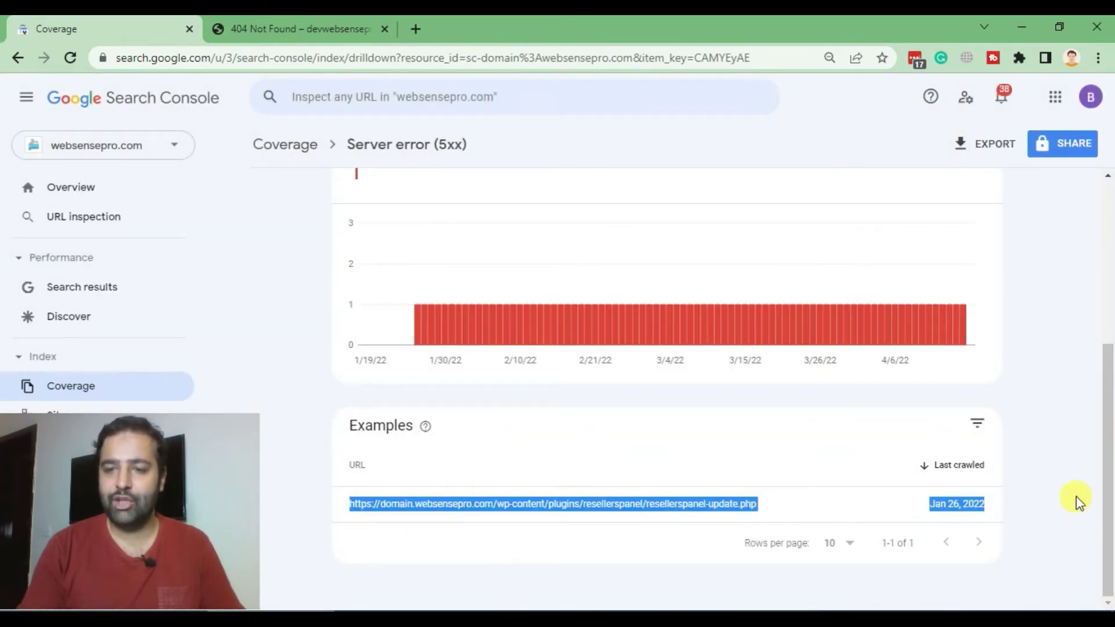
left_click(1066, 495)
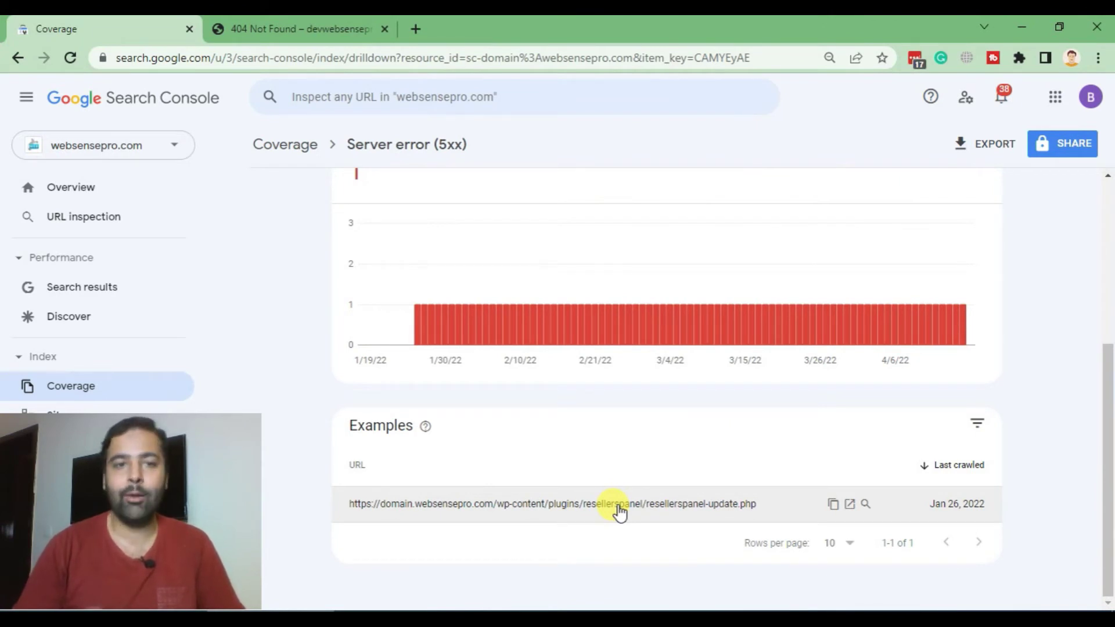
left_click(334, 23)
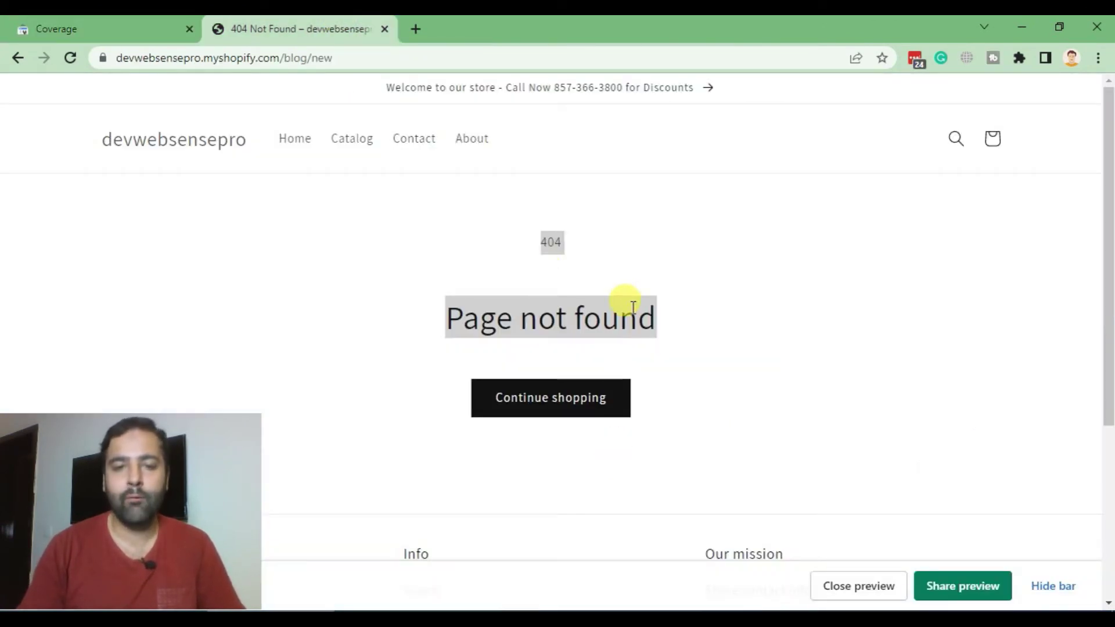
left_click(633, 307)
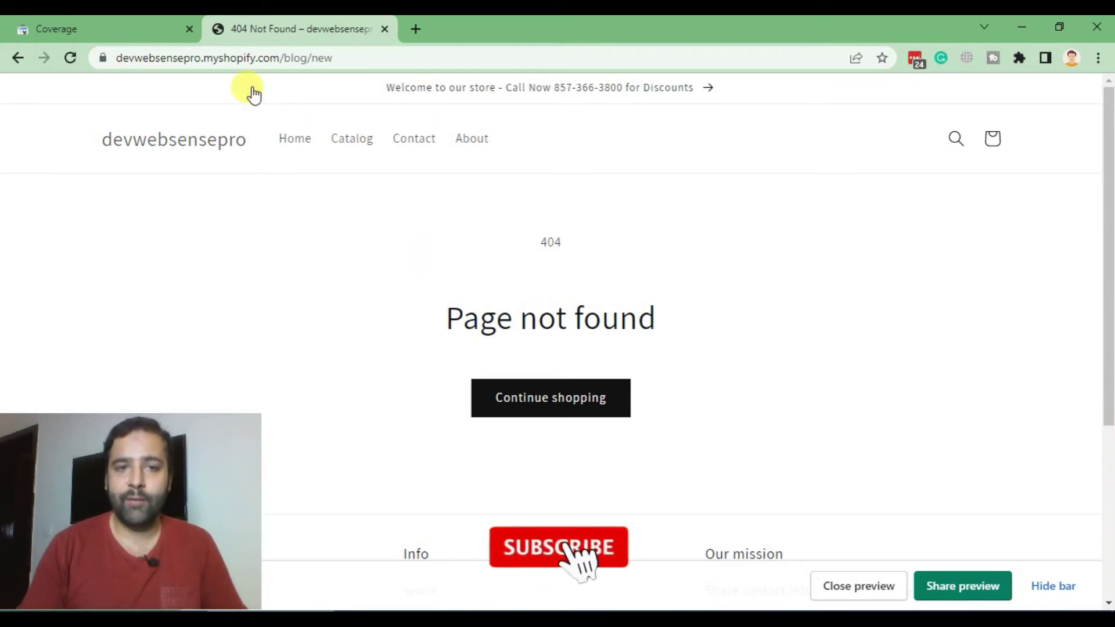
Load the devwebsensepro Shopify admin in a new tab from the copied store domain
left_click_drag(283, 58, 117, 60)
key("ctrl+c")
left_click(416, 28)
key("ctrl+v")
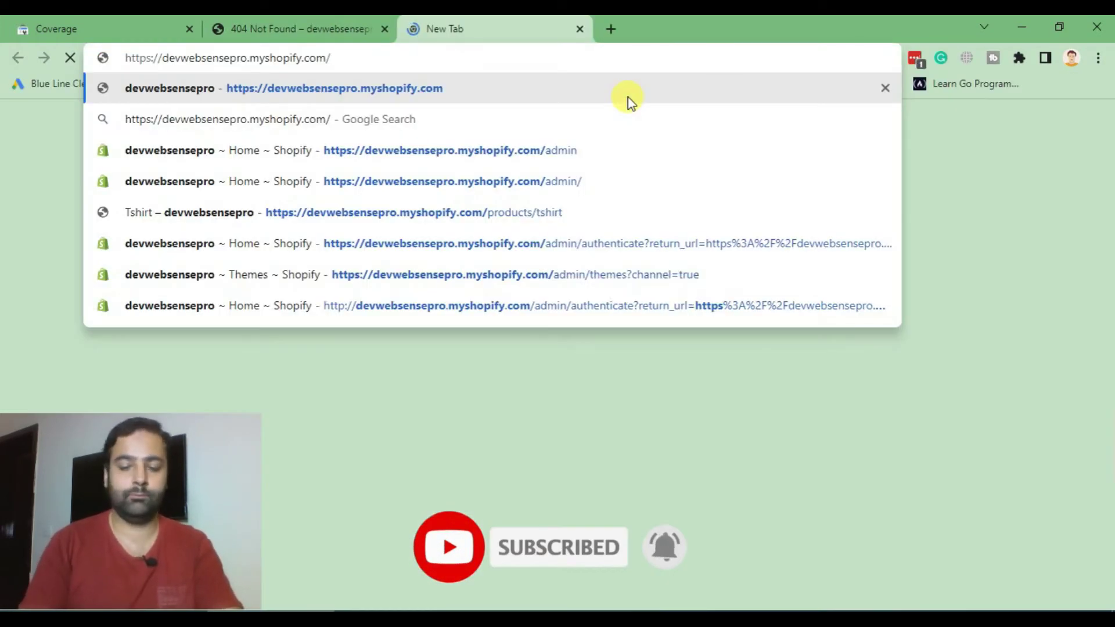
type("adm")
key("Return")
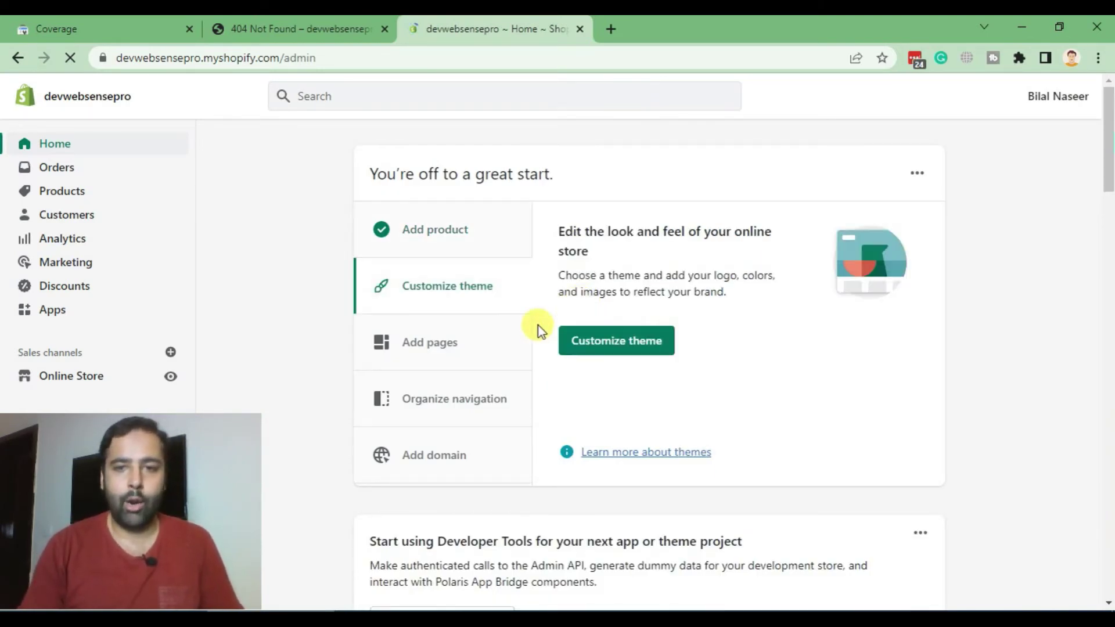
left_click_drag(127, 516, 990, 513)
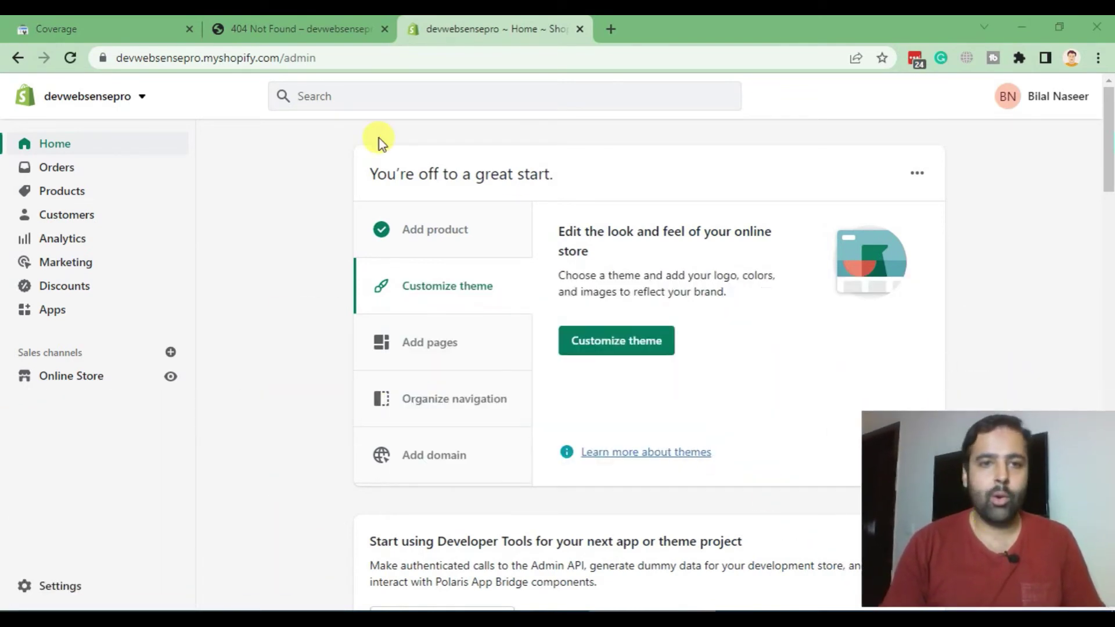
Go through Online Store > Navigation to URL redirects and start a new redirect
left_click(67, 383)
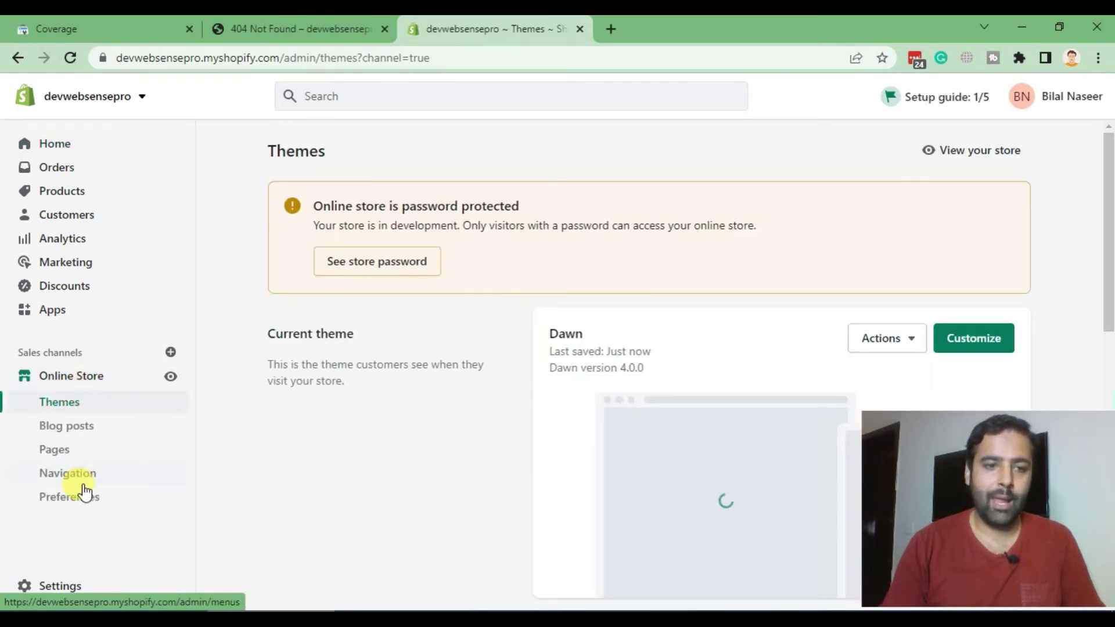
left_click(64, 473)
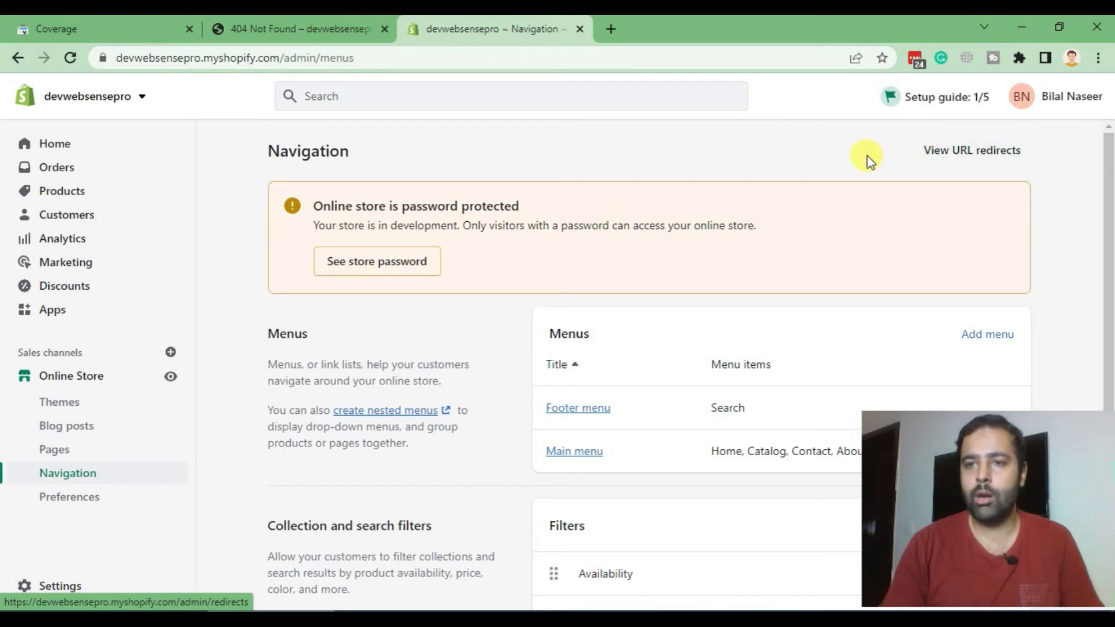
left_click(994, 152)
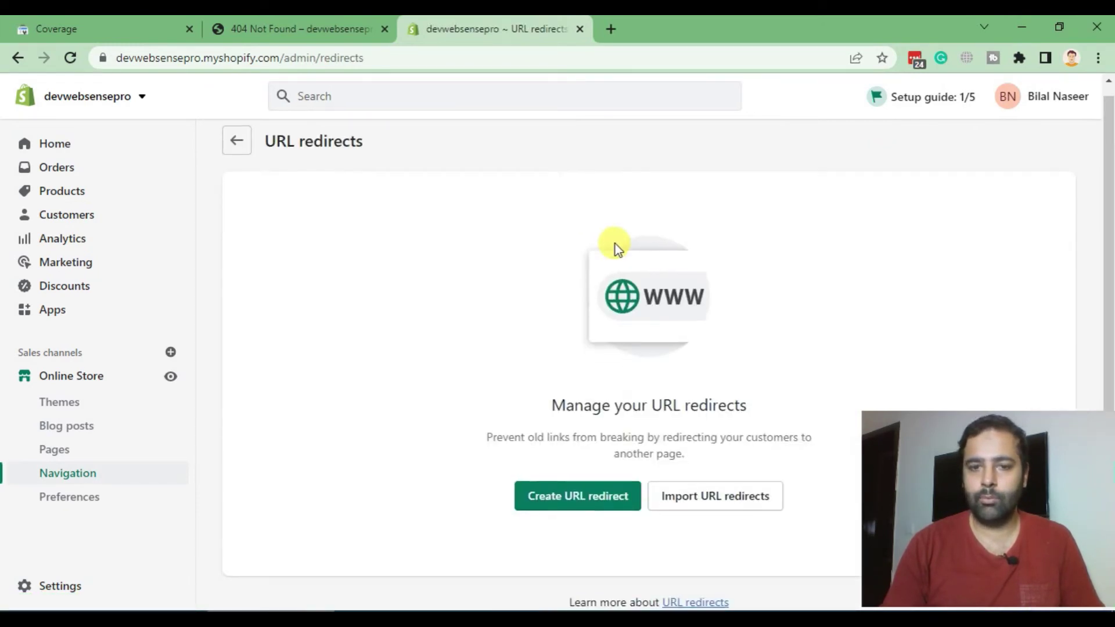
scroll(615, 244, "down", 1)
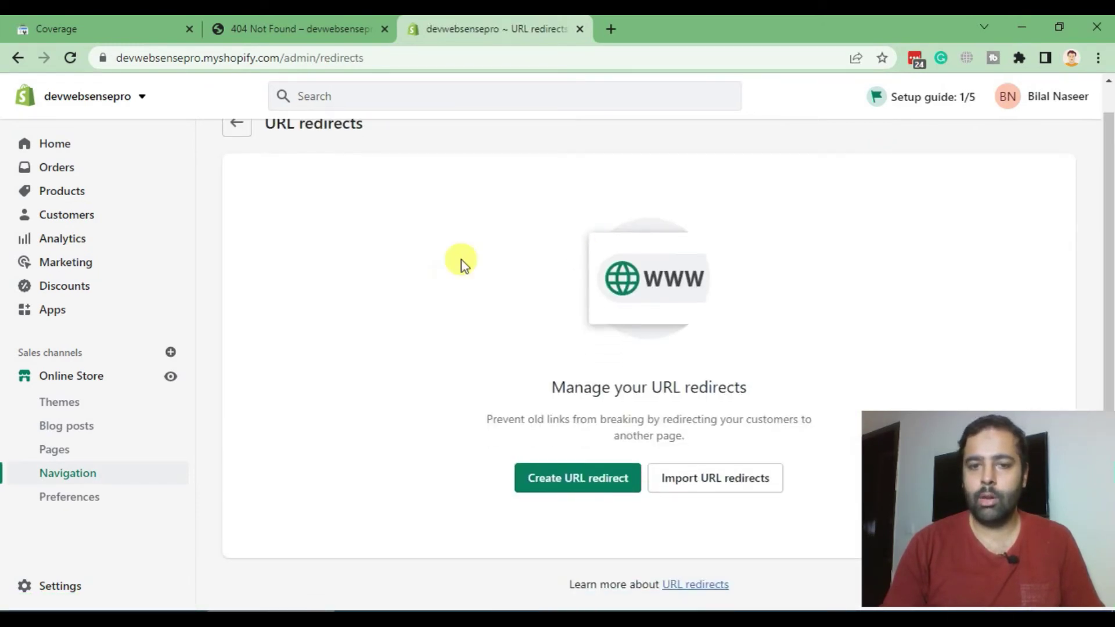
left_click(602, 477)
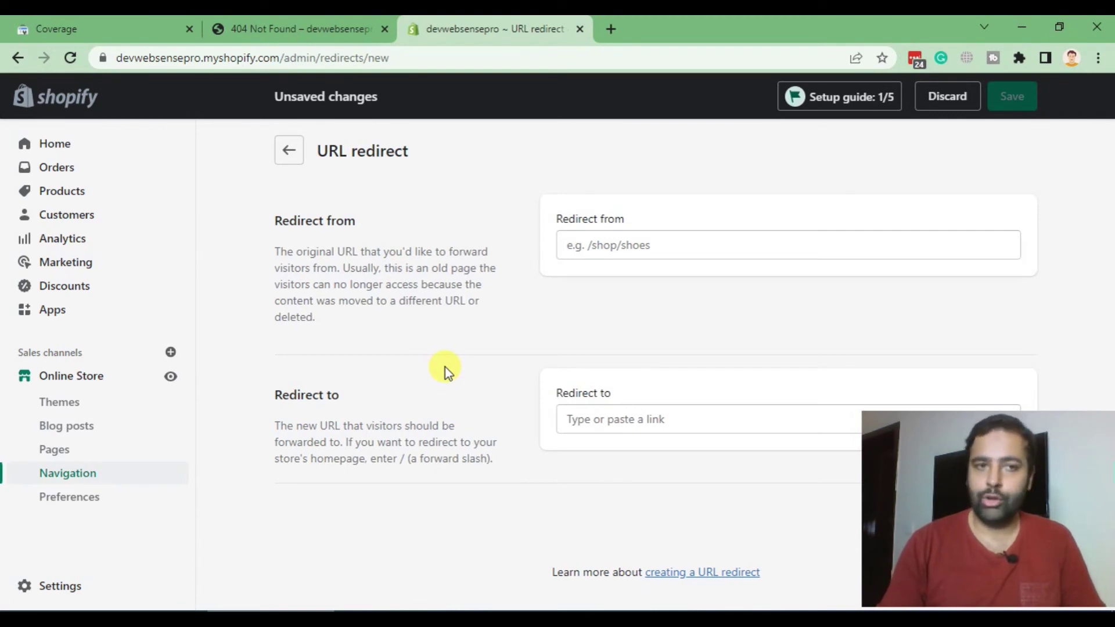
Set Redirect from to /blog/new using the 404 page's copied address minus its domain
left_click(6, 22)
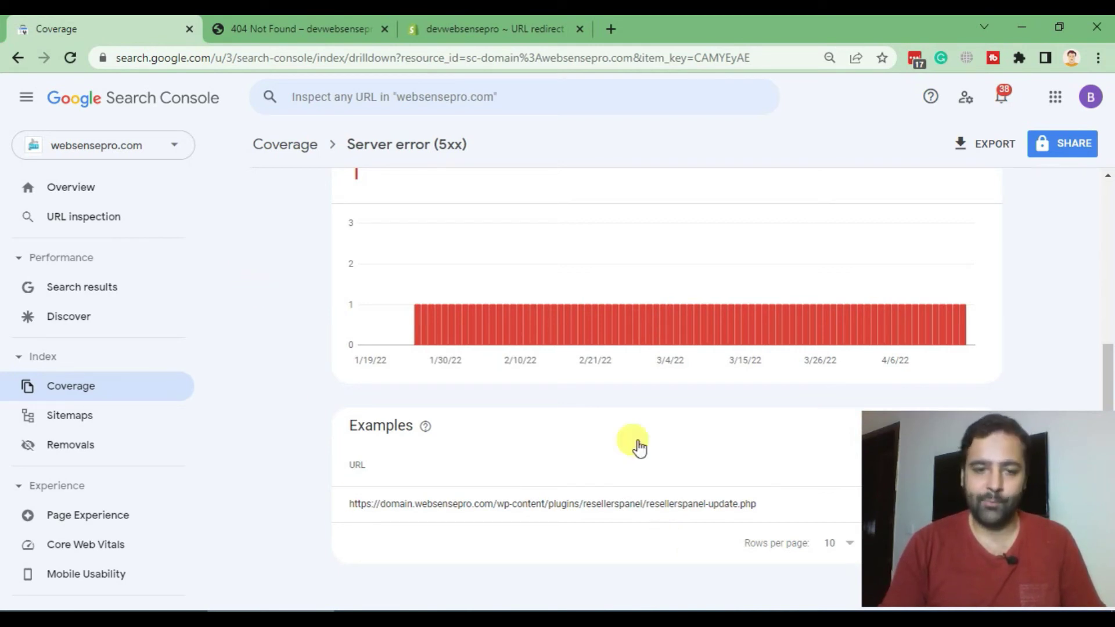
mouse_move(553, 504)
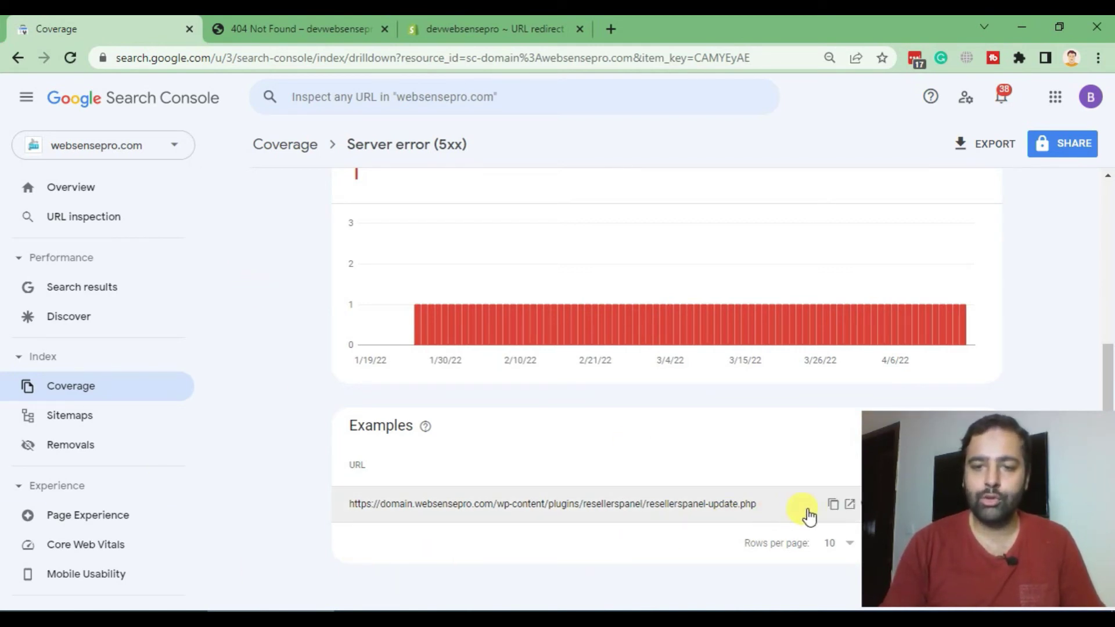
left_click(447, 29)
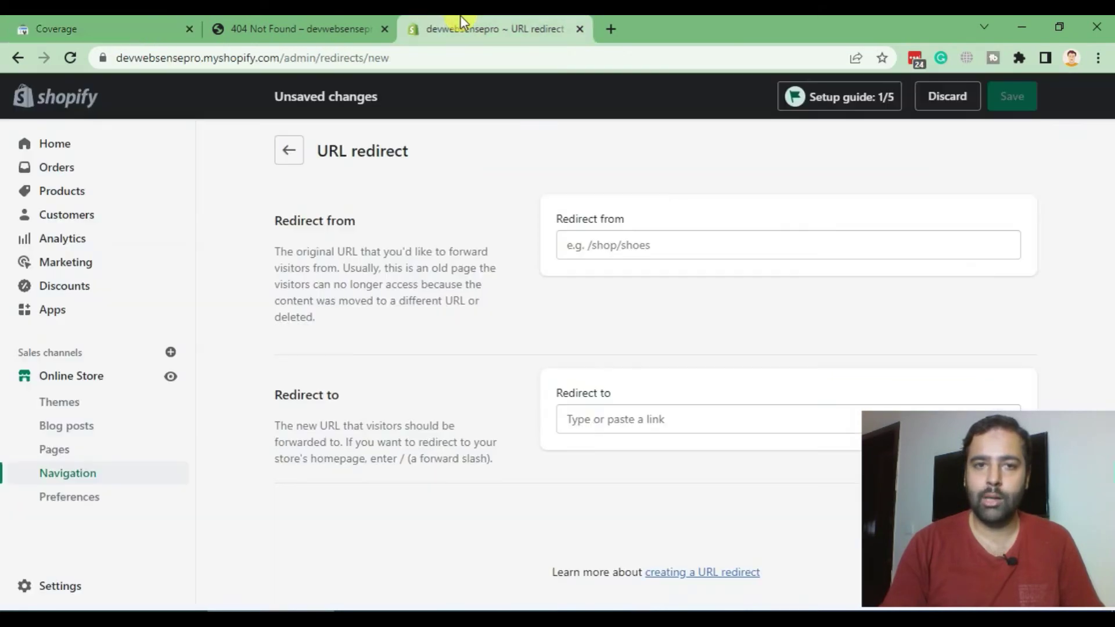
left_click(650, 244)
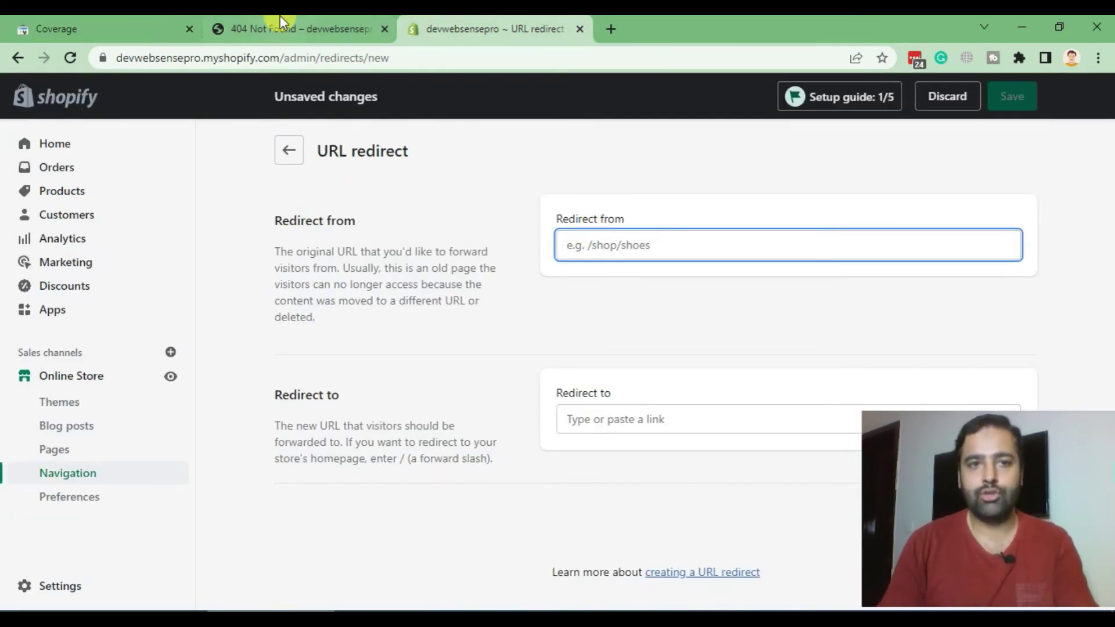
left_click(281, 27)
left_click(384, 61)
left_click_drag(427, 57, 100, 58)
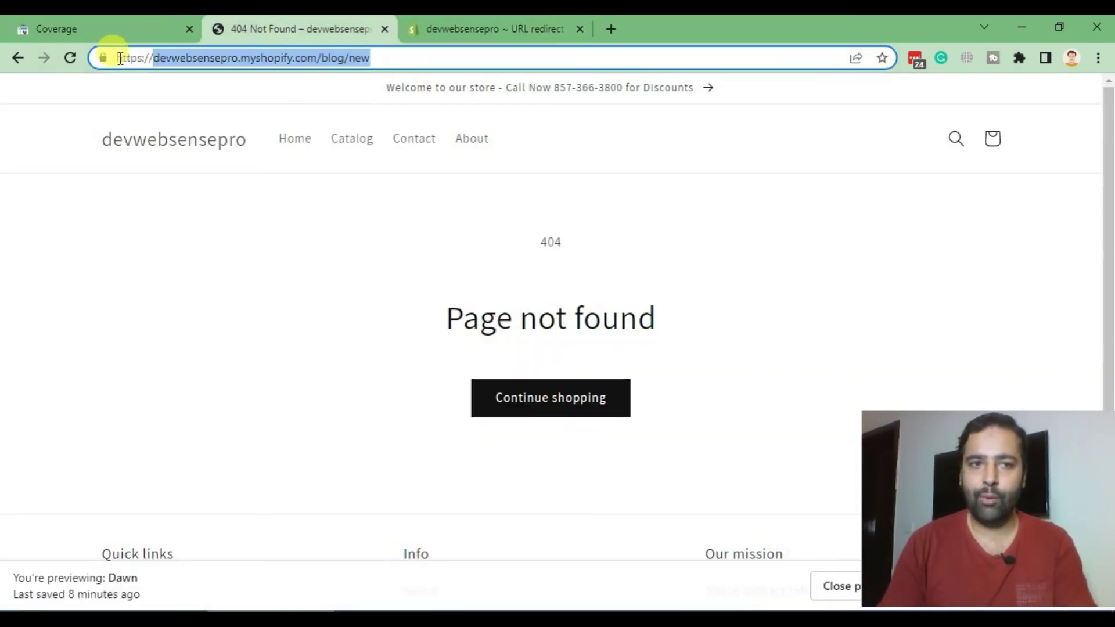
left_click(481, 27)
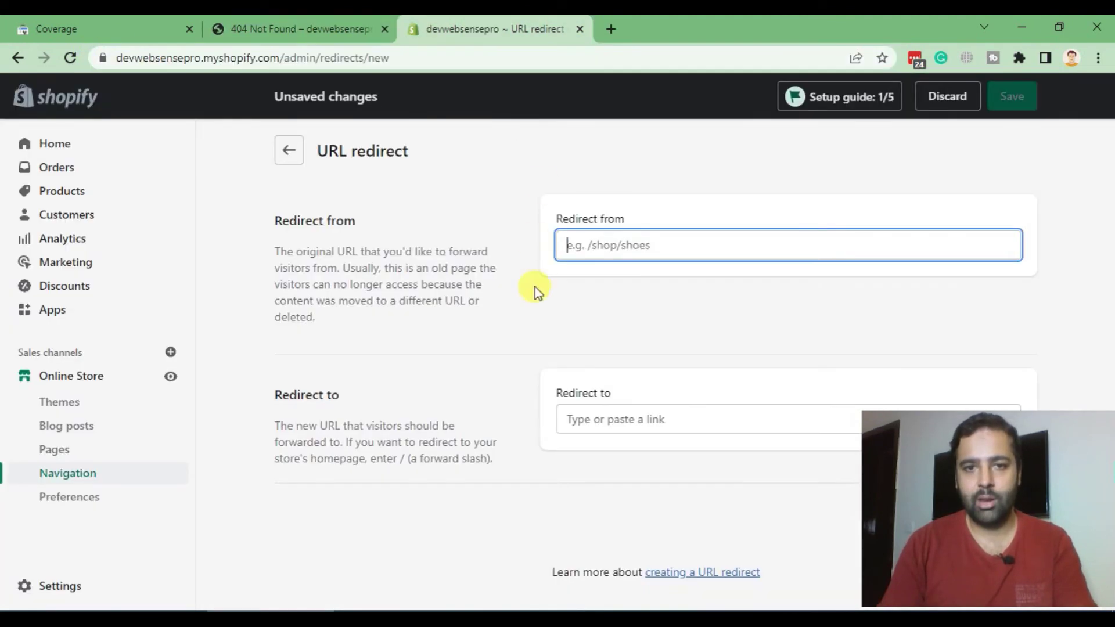
key("ctrl+v")
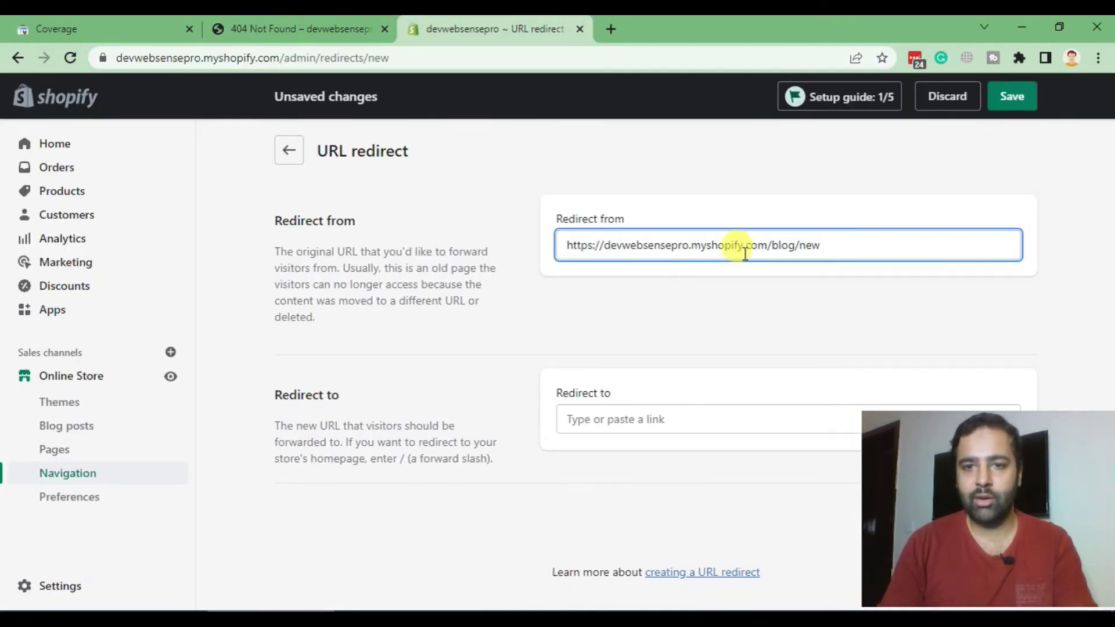
left_click_drag(768, 247, 456, 249)
key("BackSpace")
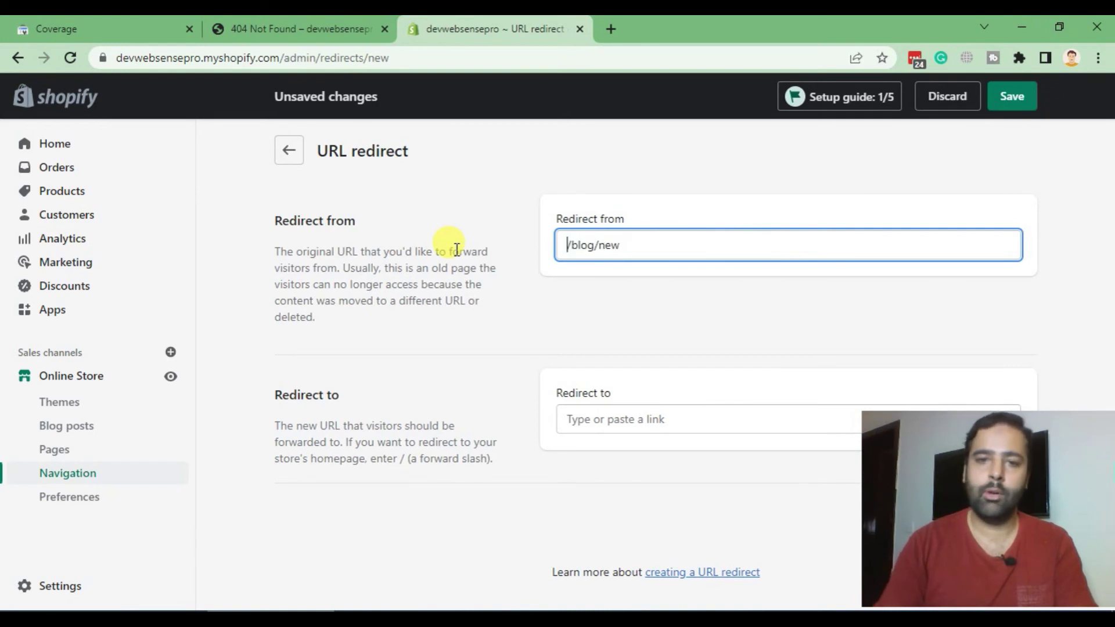
left_click(558, 316)
Set the Redirect to destination to / for the store homepage
left_click(619, 429)
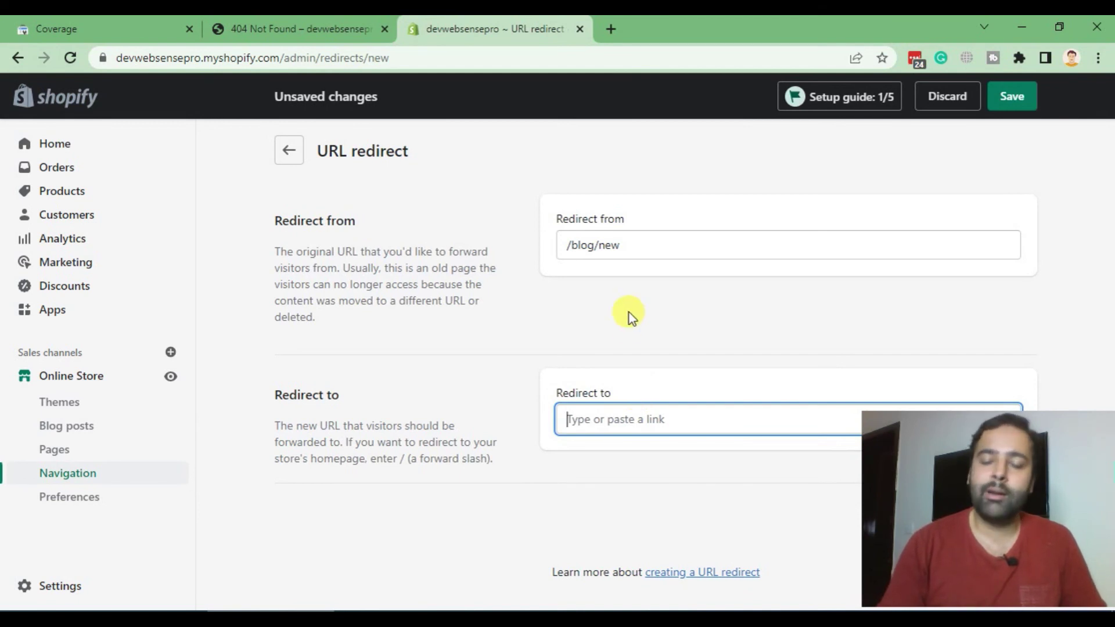
left_click_drag(647, 247, 526, 248)
left_click(598, 306)
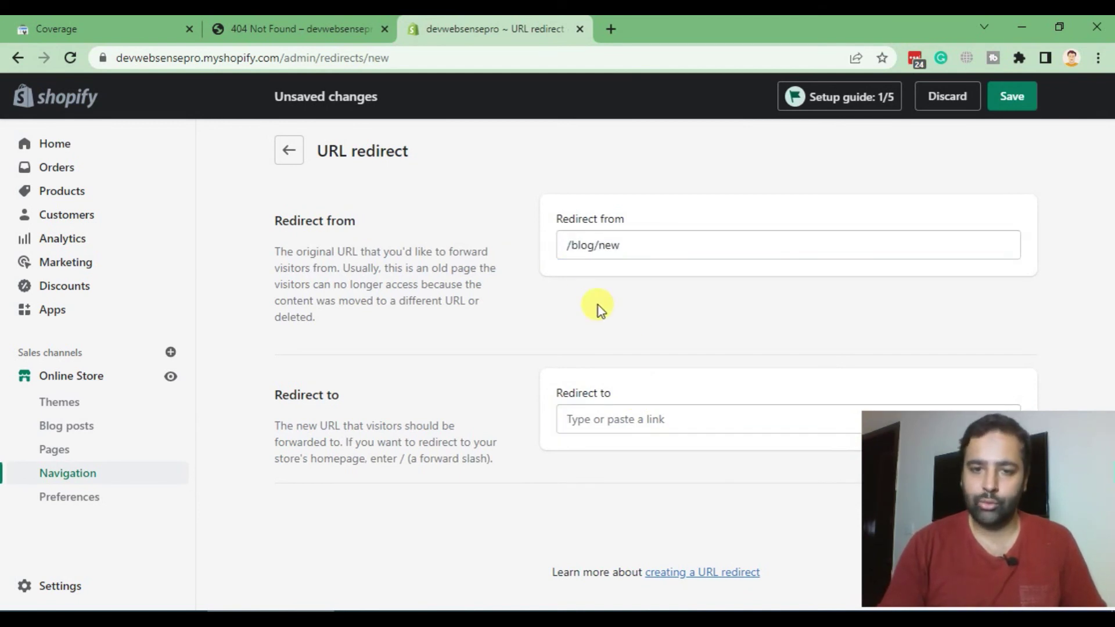
left_click(595, 421)
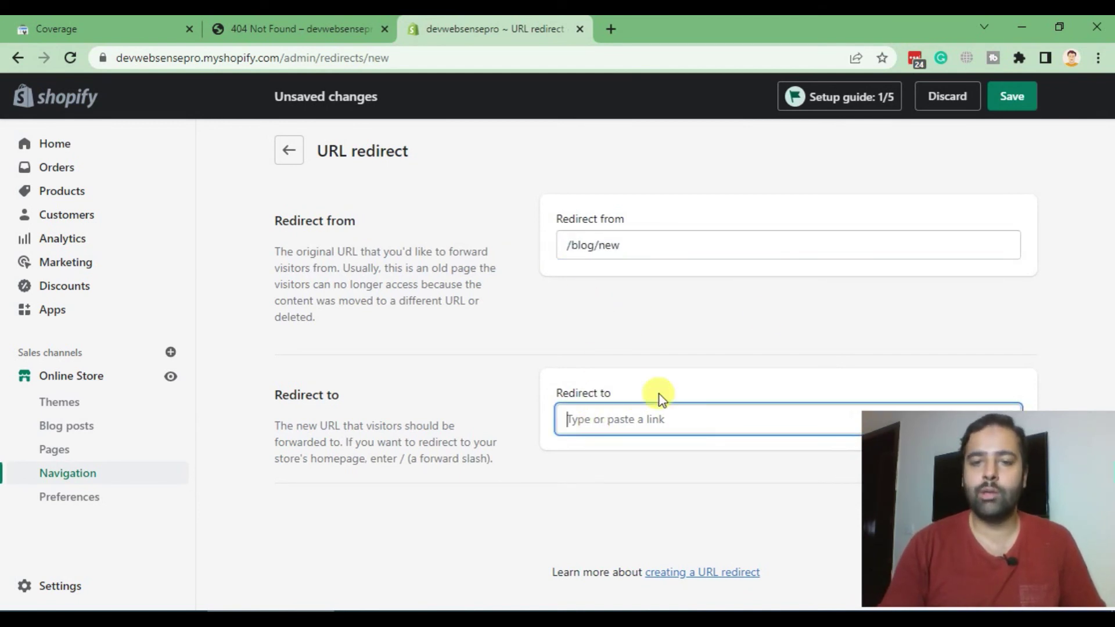
type("/")
left_click(772, 316)
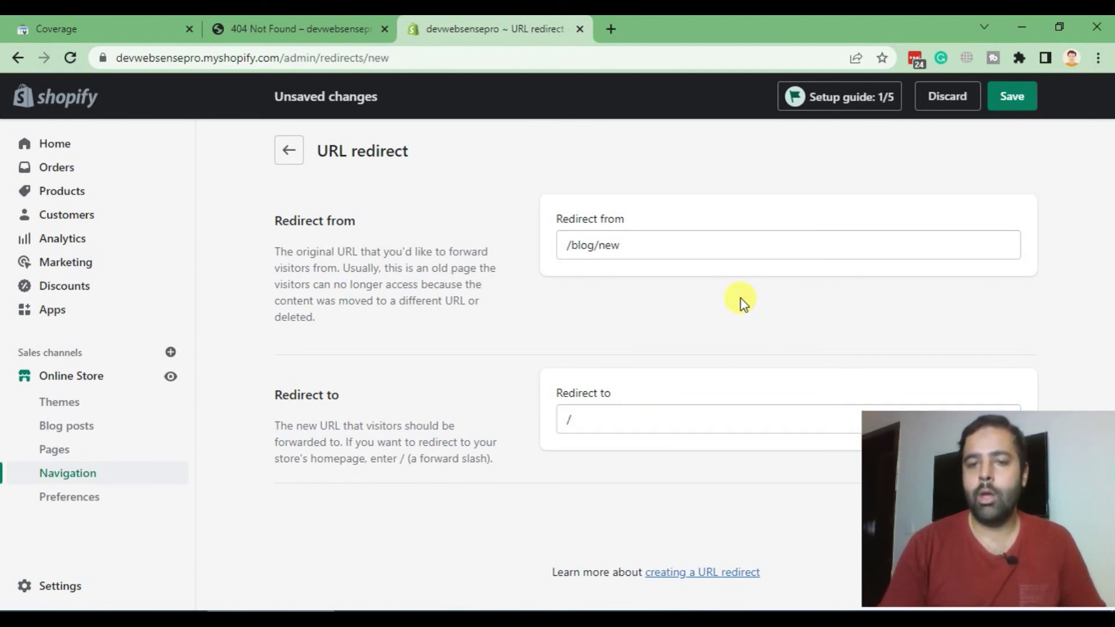
left_click_drag(359, 222, 273, 222)
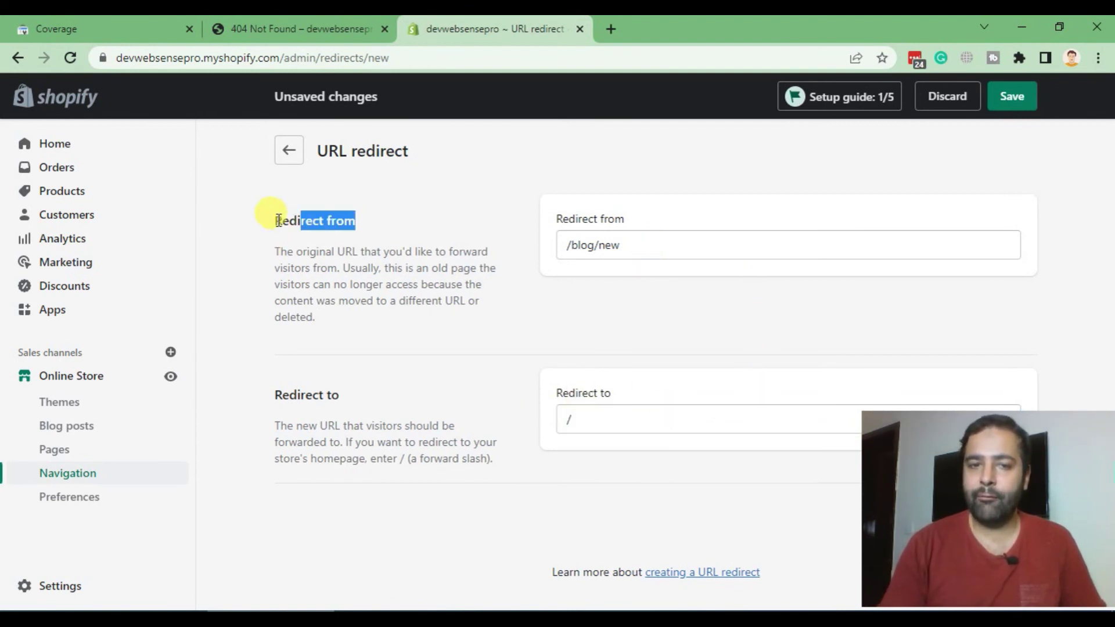
Save the /blog/new redirect and reload the old 404 page to test it
left_click(1010, 100)
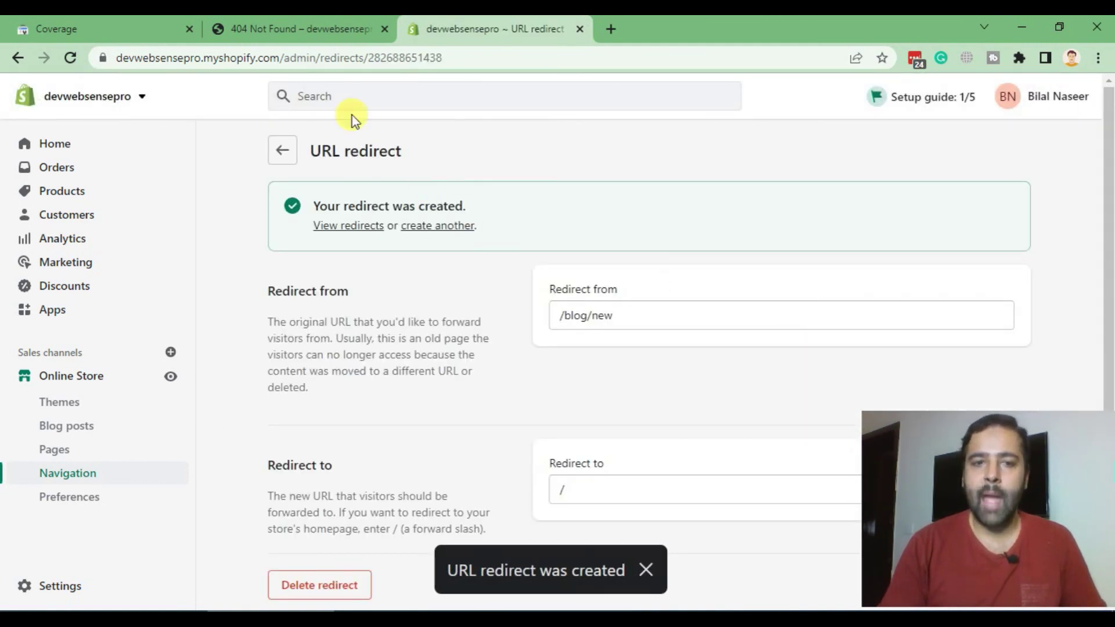
left_click(290, 17)
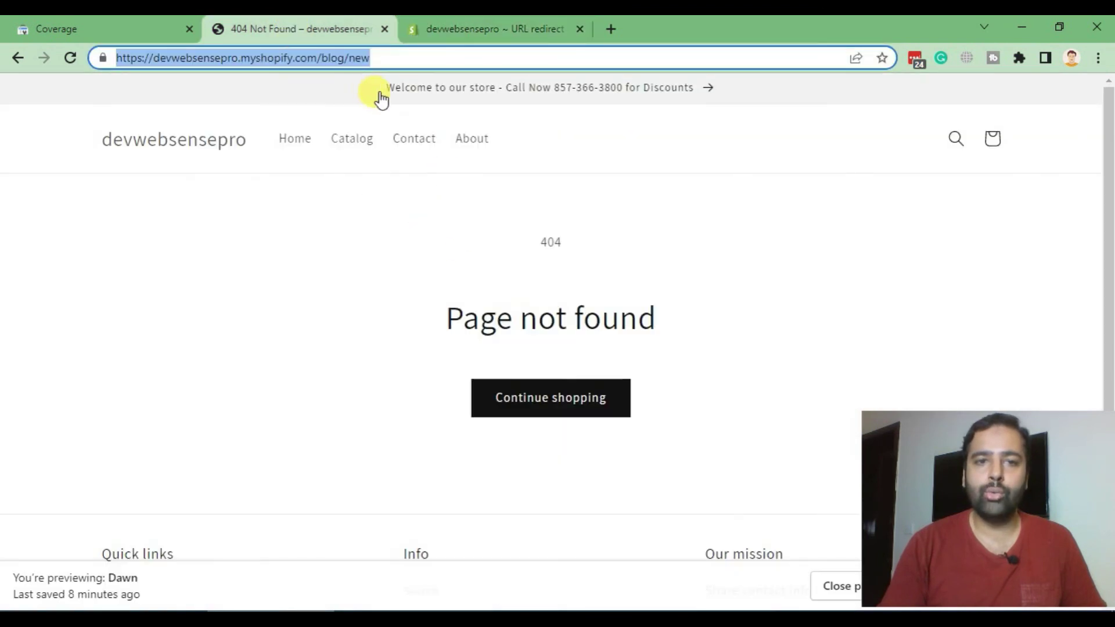
left_click_drag(369, 58, 108, 54)
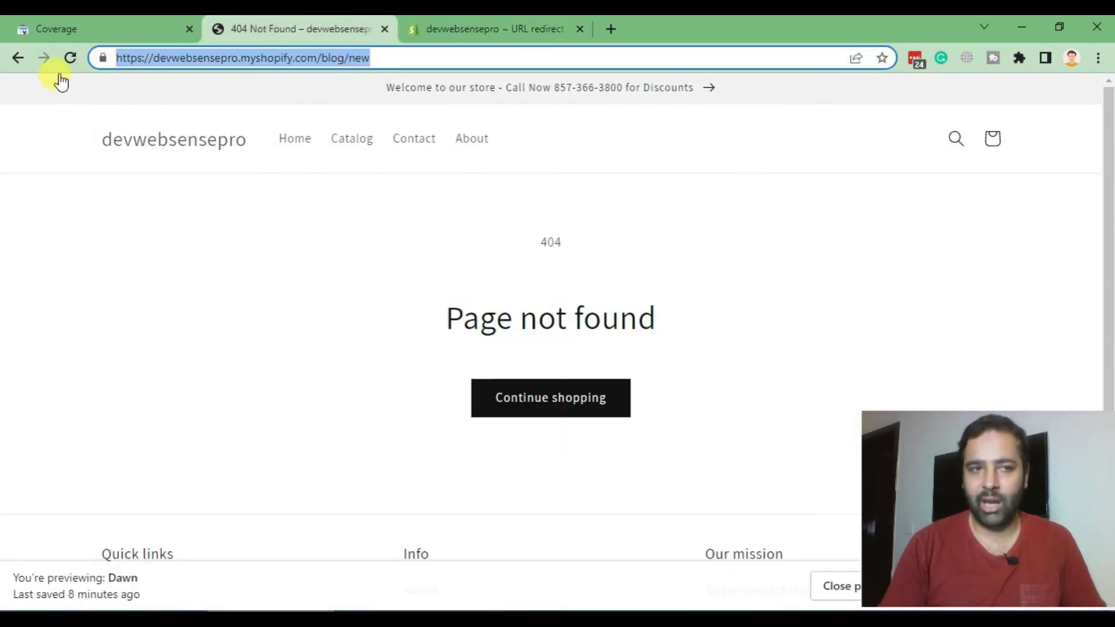
left_click(70, 58)
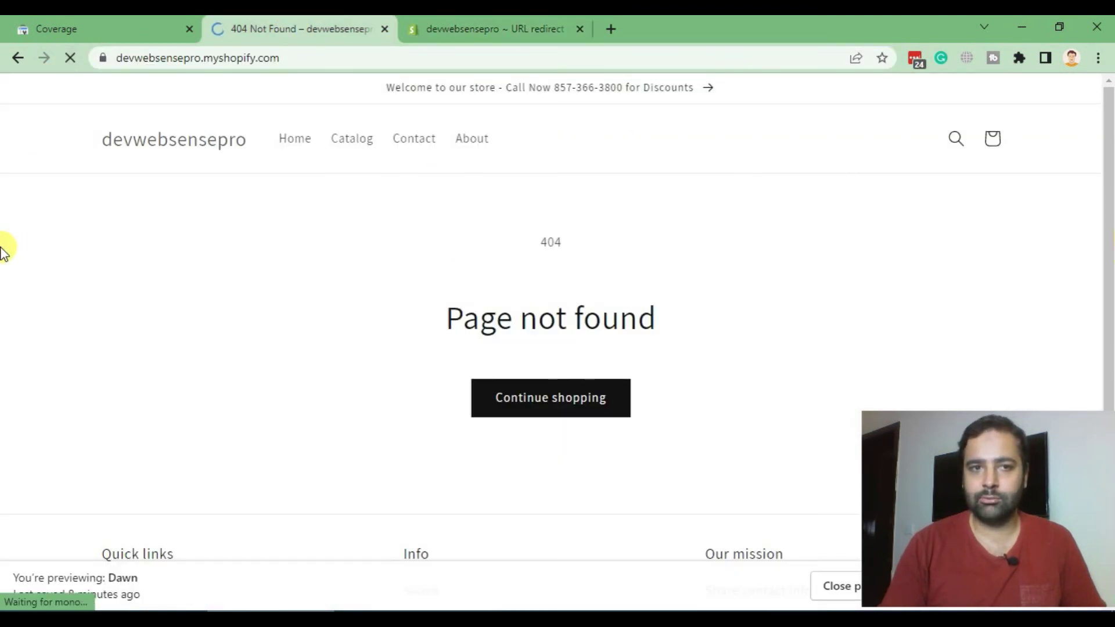